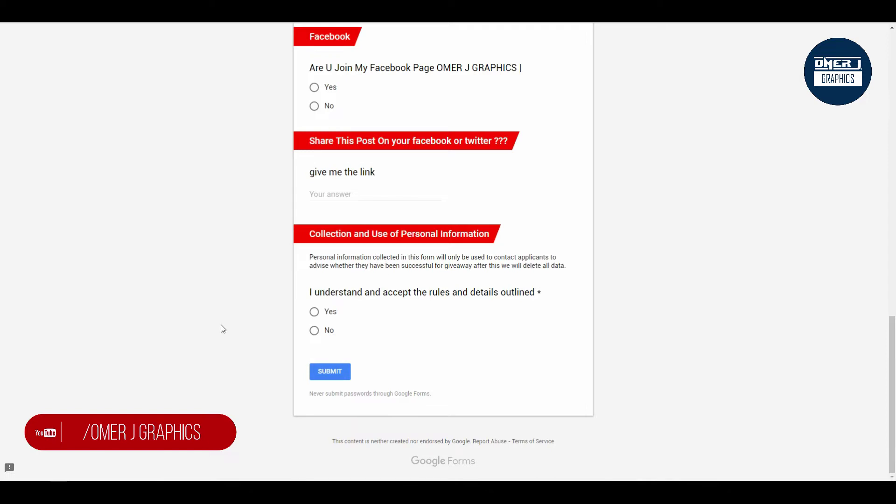
pyautogui.scroll(10, 221, 325)
pyautogui.scroll(8, 220, 318)
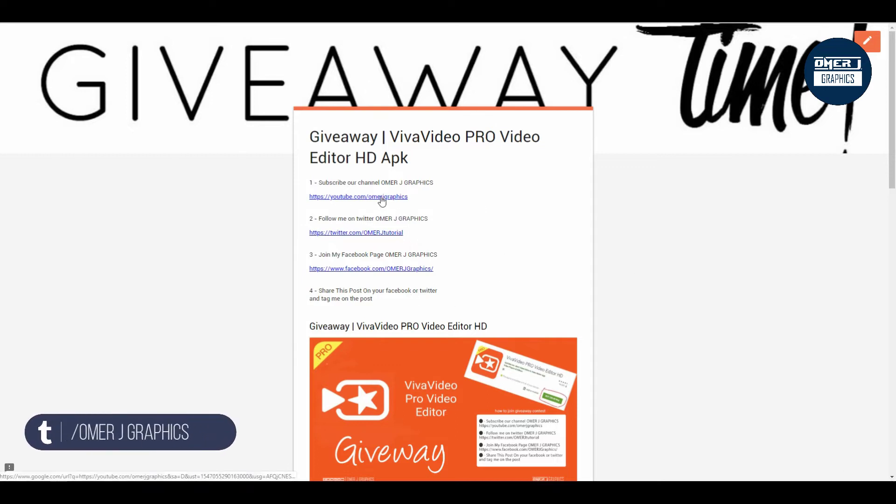
# - Inspect the Twitter and YouTube links, then open the youtube.com/omerjgraphics channel
pyautogui.rightClick(357, 231)
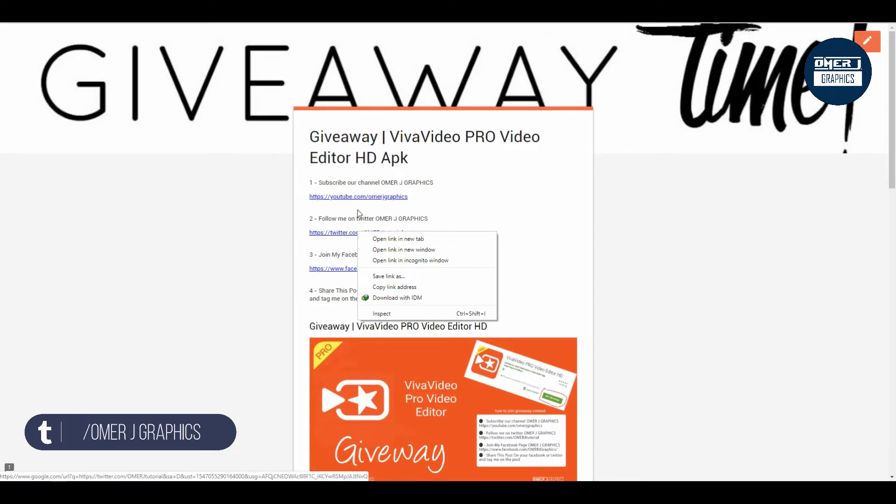
pyautogui.click(308, 213)
pyautogui.rightClick(320, 196)
pyautogui.click(351, 197)
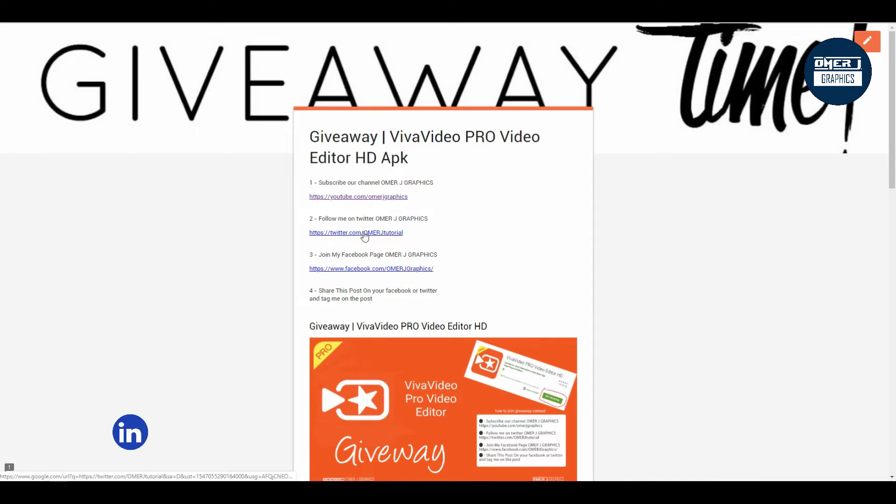
pyautogui.scroll(-3, 363, 236)
pyautogui.scroll(-1, 364, 237)
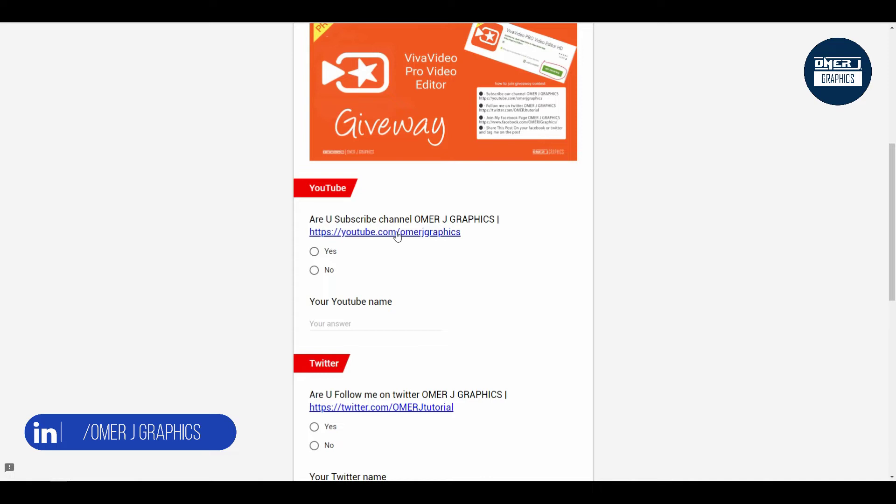
pyautogui.click(420, 235)
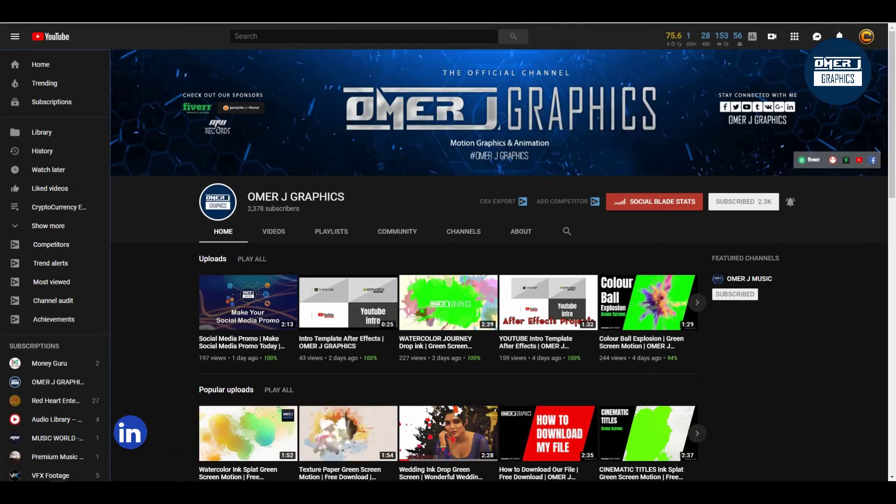
# - Close the OMER J GRAPHICS channel tab with Ctrl+W to return to the giveaway form
pyautogui.hotkey('ctrl', 'w')
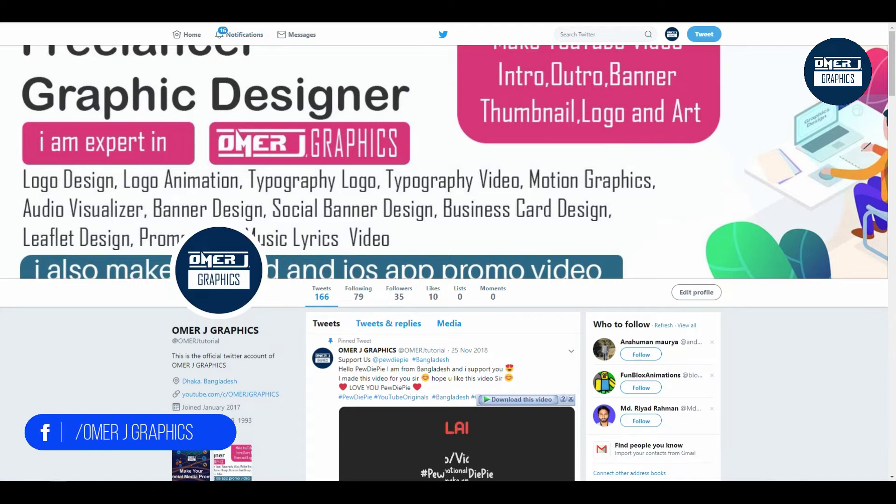
pyautogui.moveTo(232, 342); pyautogui.dragTo(180, 342)
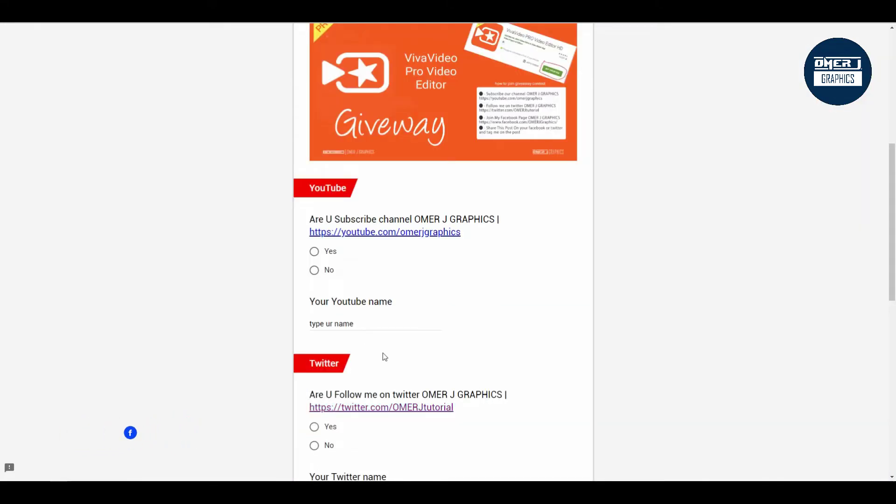
pyautogui.scroll(-2, 385, 357)
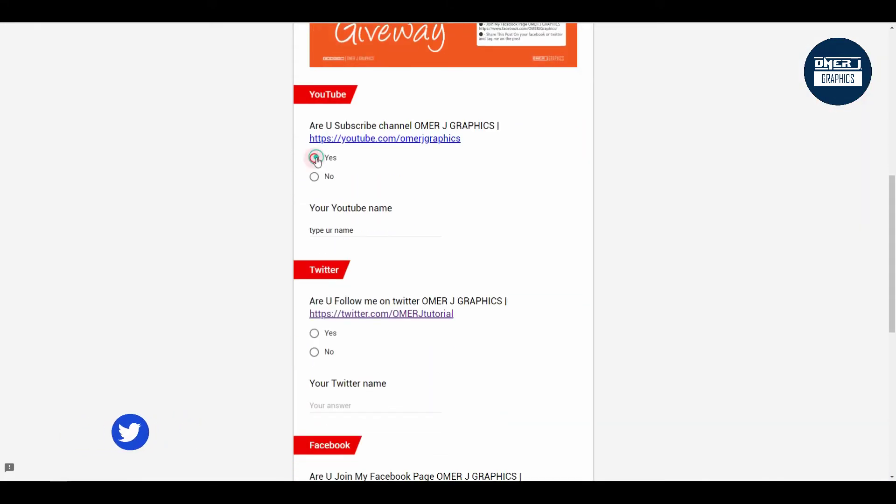
pyautogui.click(314, 333)
pyautogui.click(375, 406)
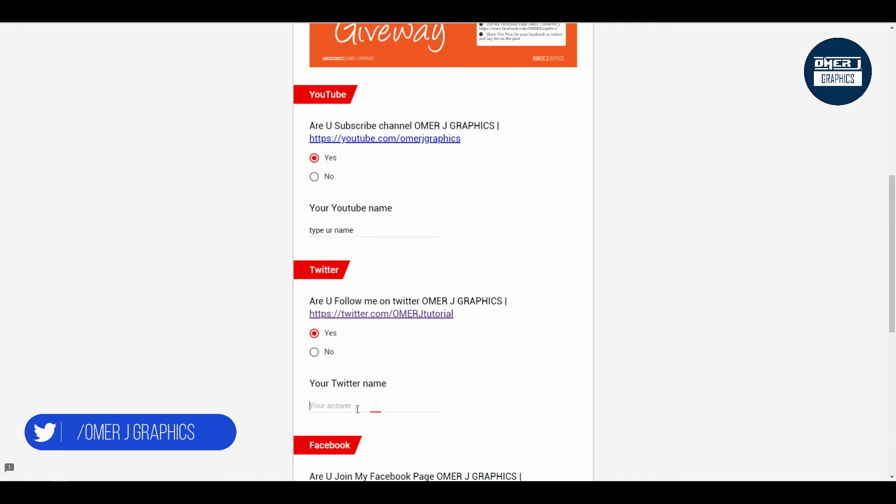
pyautogui.write('@OMERJtutorial')
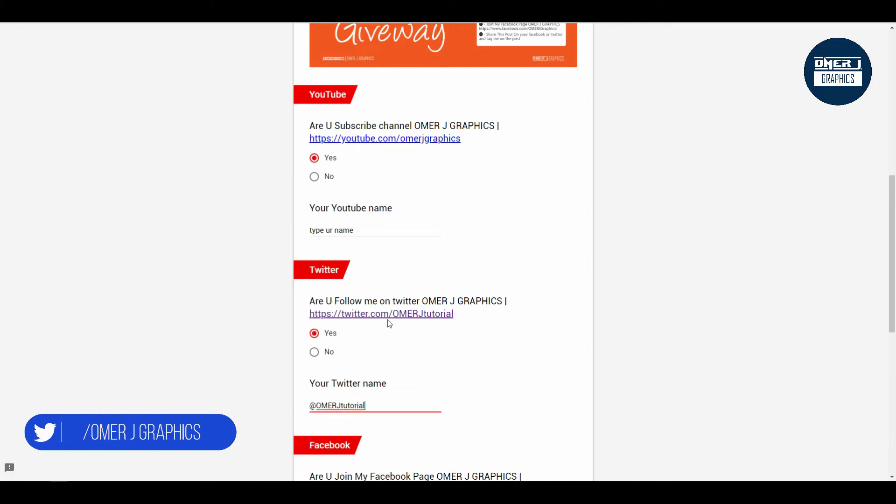
pyautogui.scroll(-2, 388, 321)
pyautogui.click(314, 356)
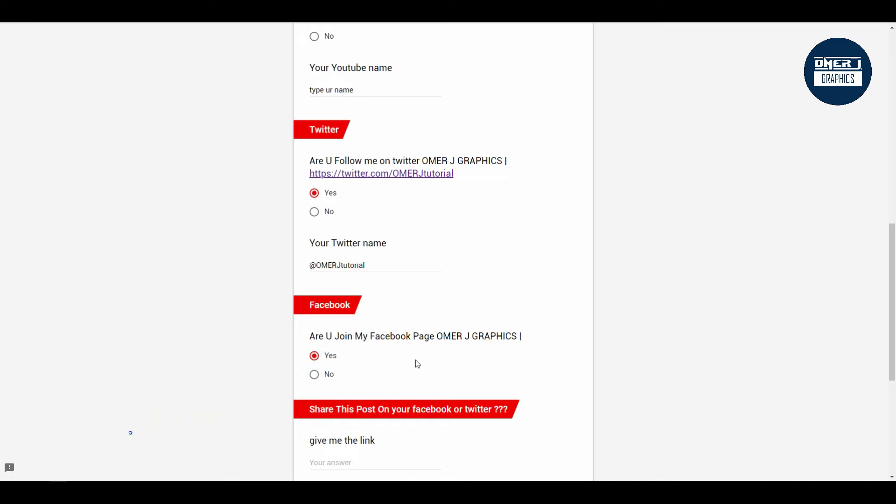
pyautogui.scroll(10, 415, 363)
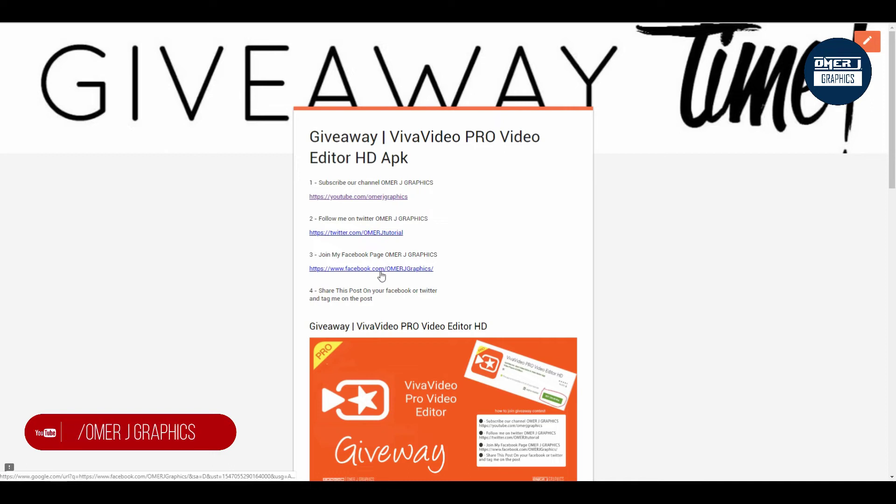
pyautogui.scroll(-6, 380, 276)
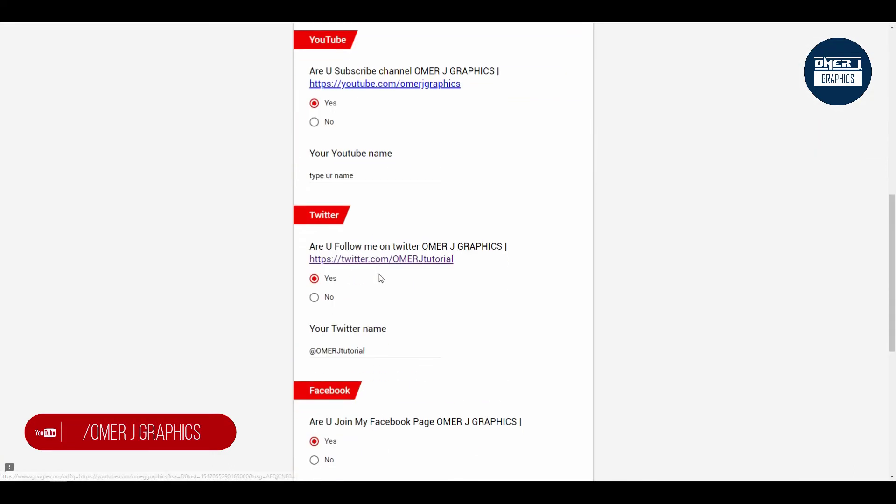
pyautogui.scroll(-3, 380, 278)
pyautogui.scroll(-2, 380, 278)
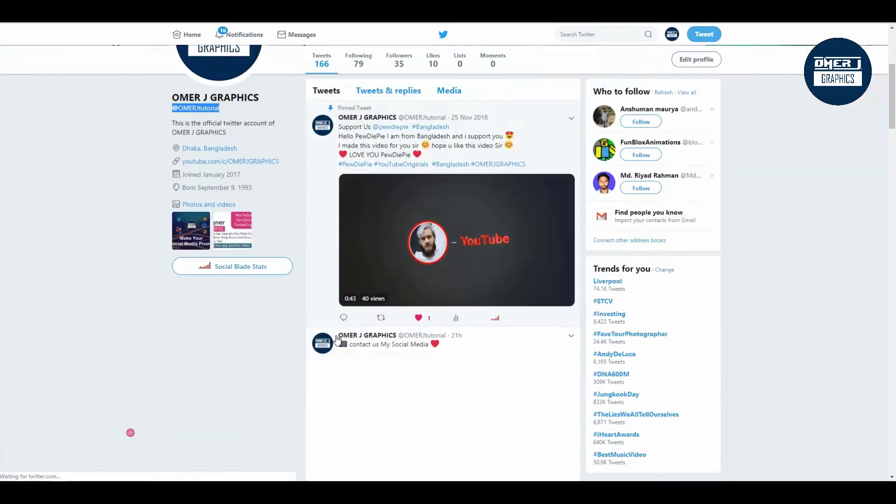
pyautogui.scroll(1, 337, 339)
pyautogui.scroll(2, 280, 335)
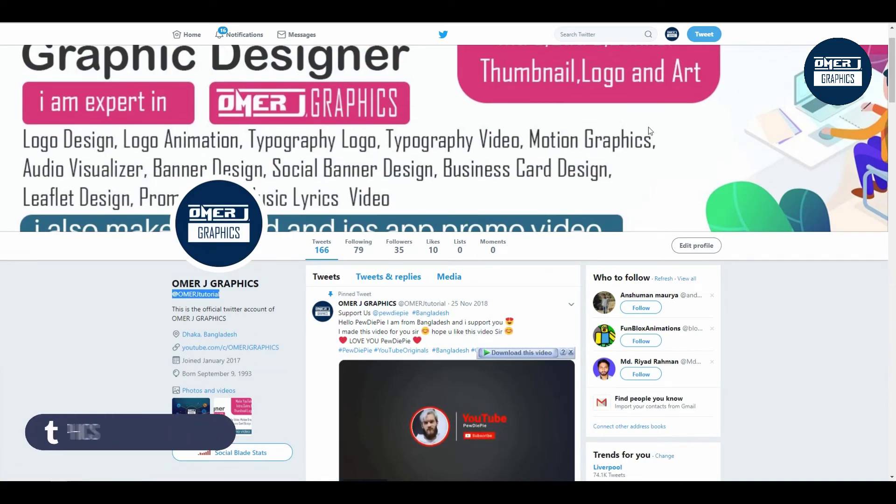
# - Tweet the pasted giveaway form link with the orange giveaway image attached
pyautogui.click(704, 34)
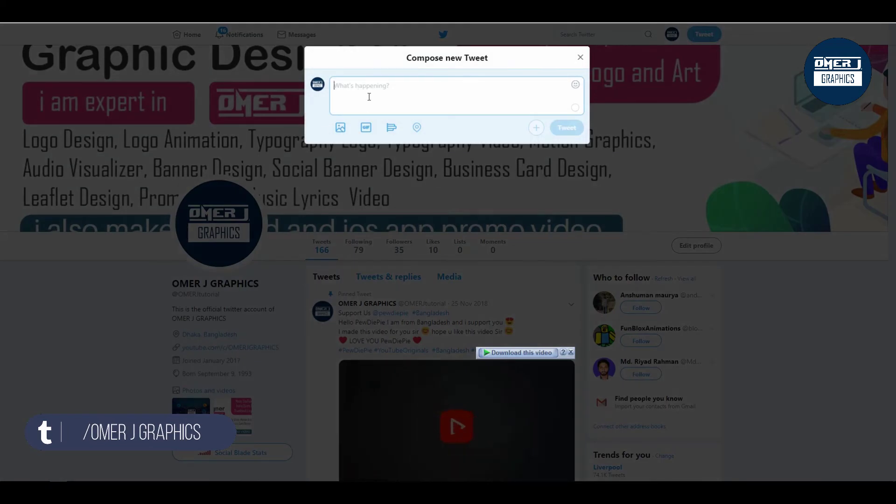
pyautogui.write('https://docs.google.com/forms/d/e/1FAIpQLSfloy4XjMkjiLdqoF1ta5DvcMnrHhhQ9jjVXL2shF07caoQPw/viewform')
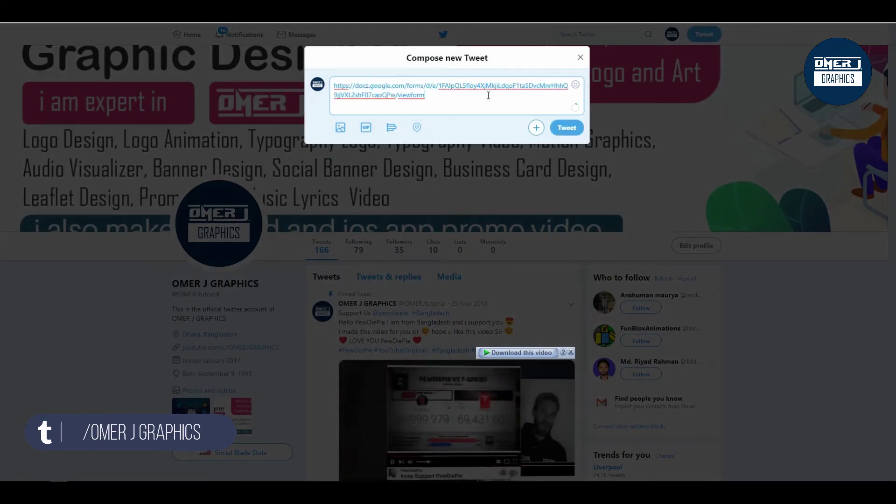
pyautogui.click(338, 127)
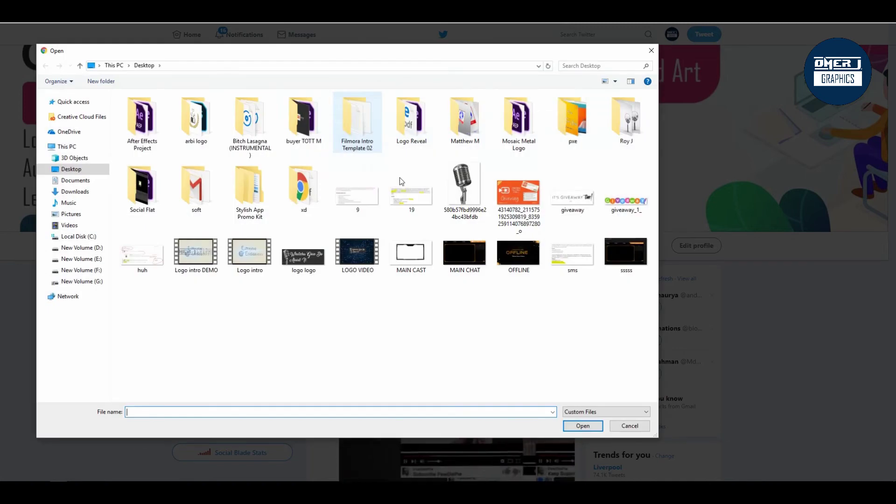
pyautogui.doubleClick(519, 192)
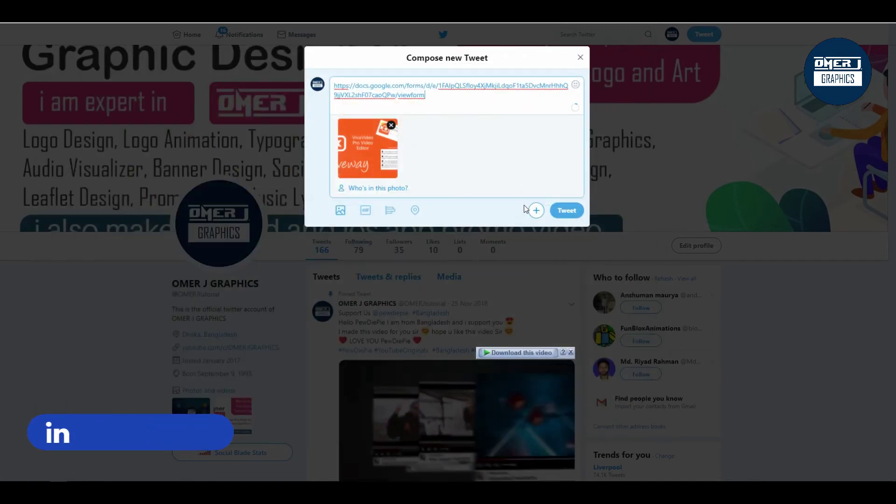
pyautogui.click(566, 212)
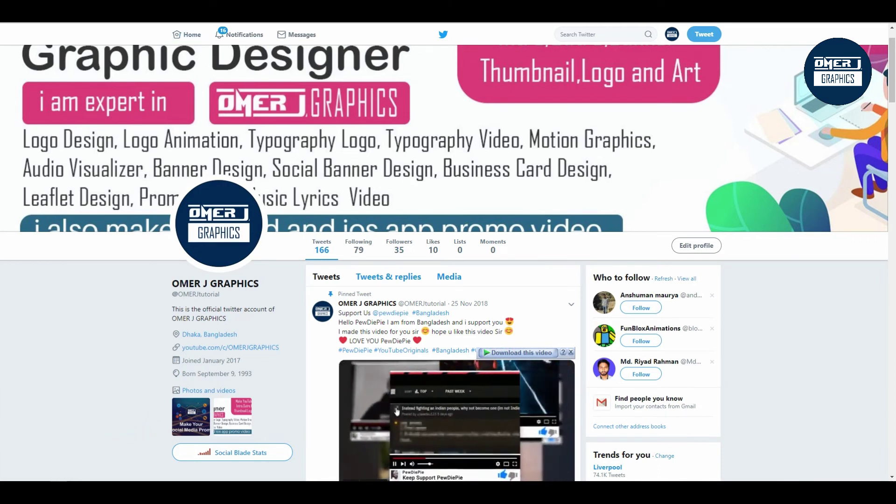
# - Reload the profile and copy the link to the new giveaway tweet
pyautogui.click(193, 35)
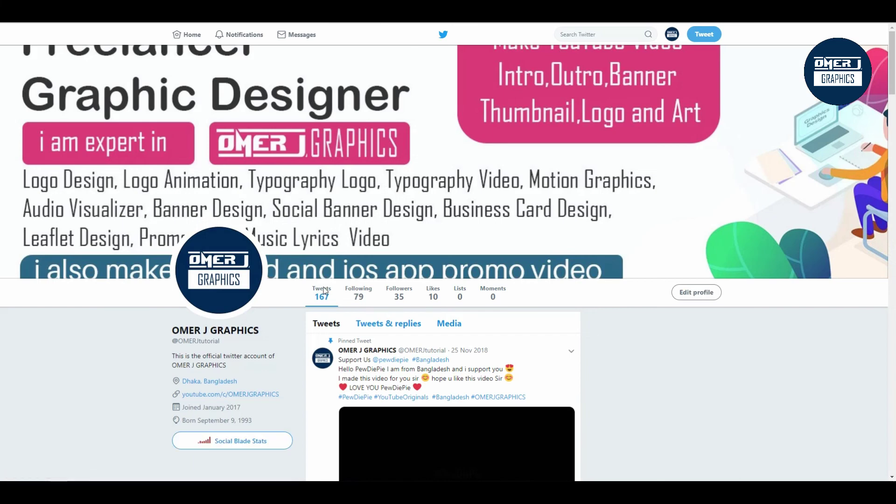
pyautogui.scroll(-4, 573, 414)
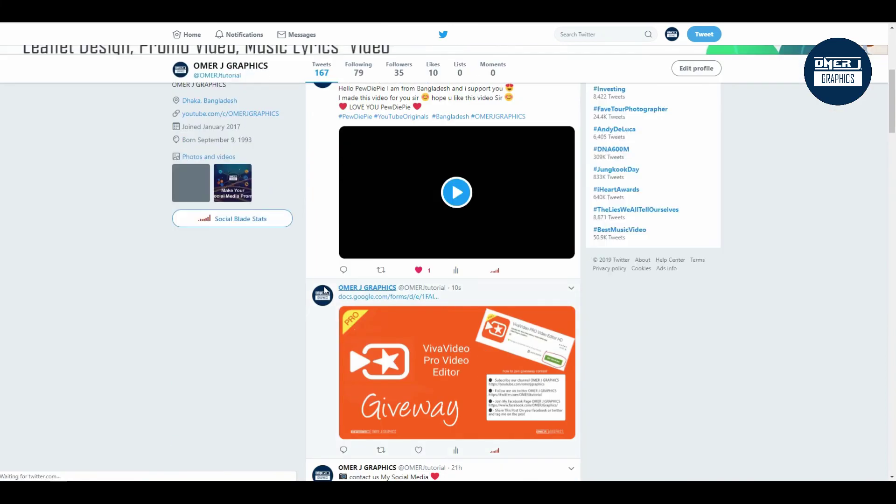
pyautogui.click(571, 289)
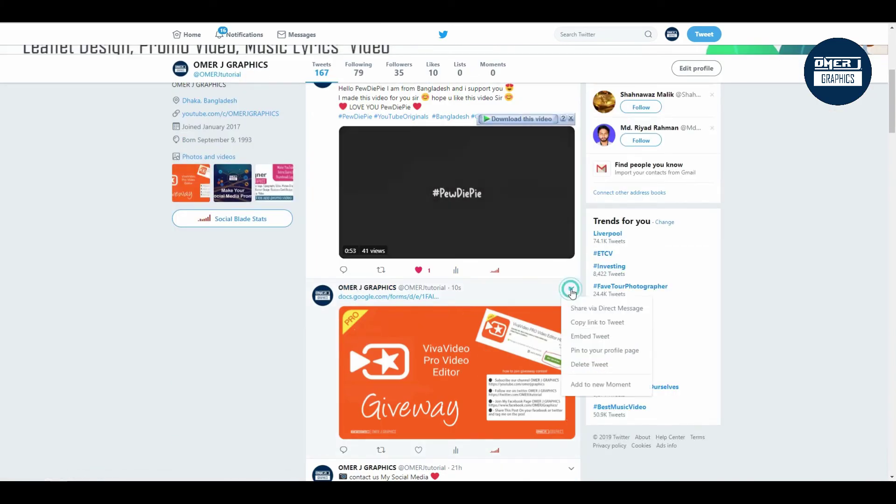
pyautogui.click(607, 322)
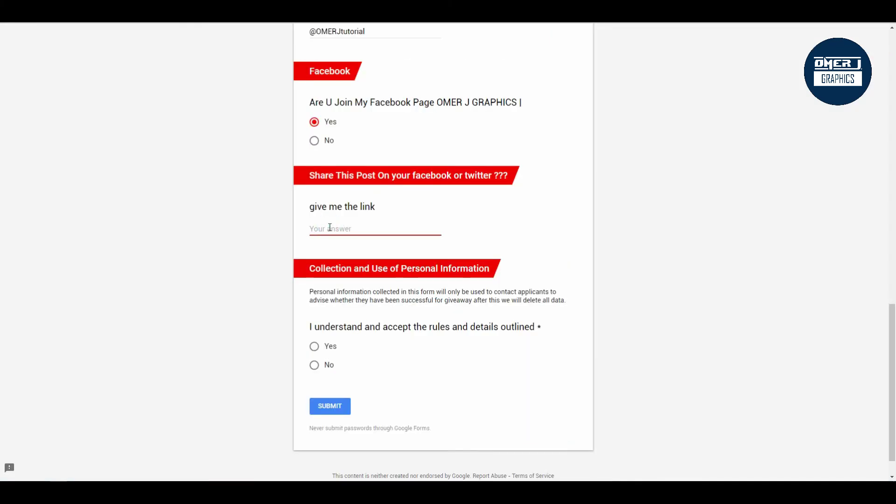
# - Paste the tweet link as the share answer, accept the rules with Yes, and submit
pyautogui.hotkey('ctrl', 'v')
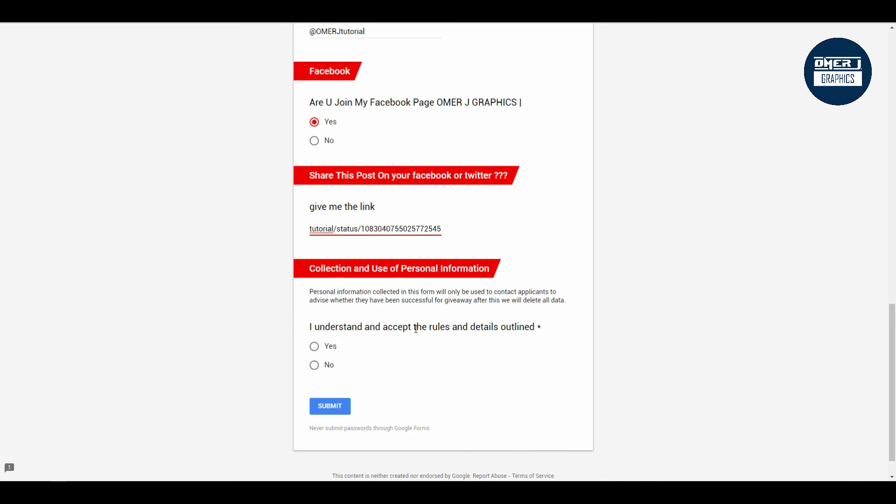
pyautogui.click(315, 347)
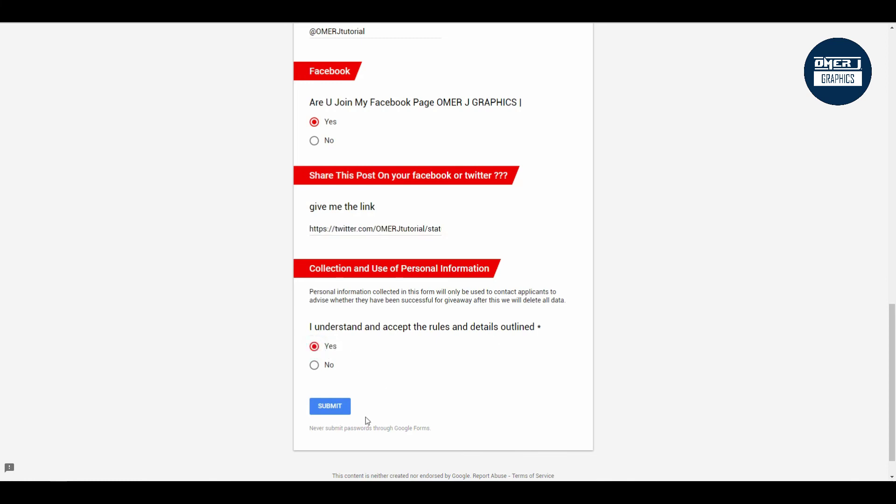
pyautogui.click(329, 407)
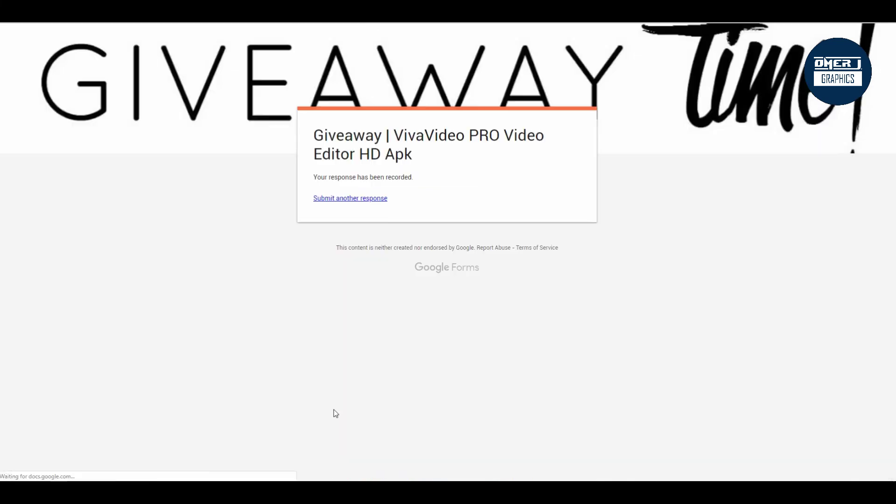